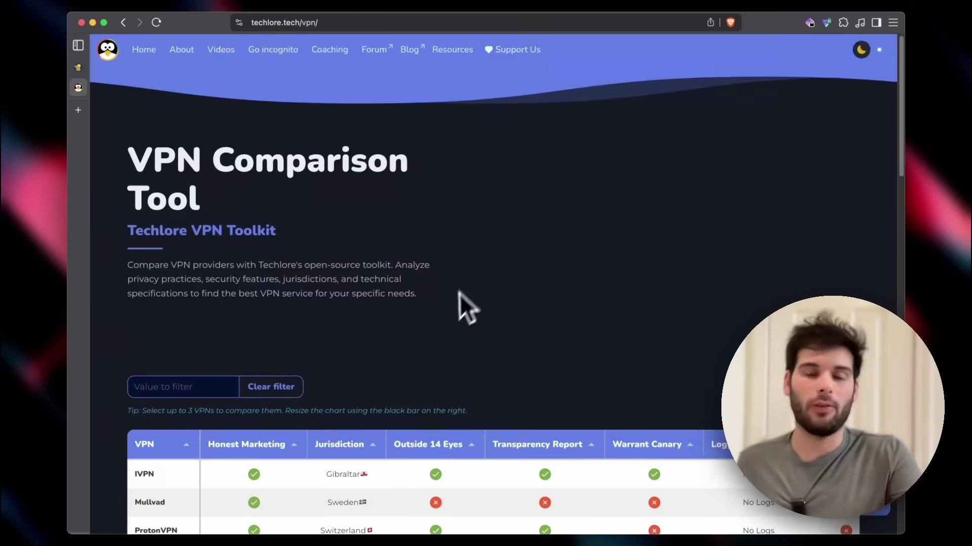
# Scroll through the Mullvad homepage and the VPN comparison table
pyautogui.scroll(-10, 460, 293)
pyautogui.scroll(2, 445, 323)
pyautogui.scroll(4, 446, 324)
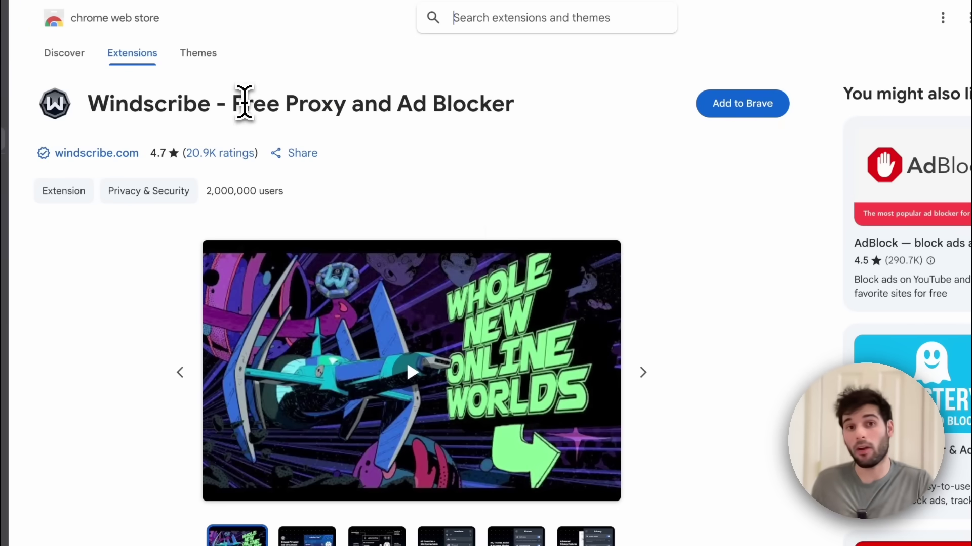
# Leave the Proton VPN extension page for the bankofamerica.com homepage
pyautogui.click(245, 102)
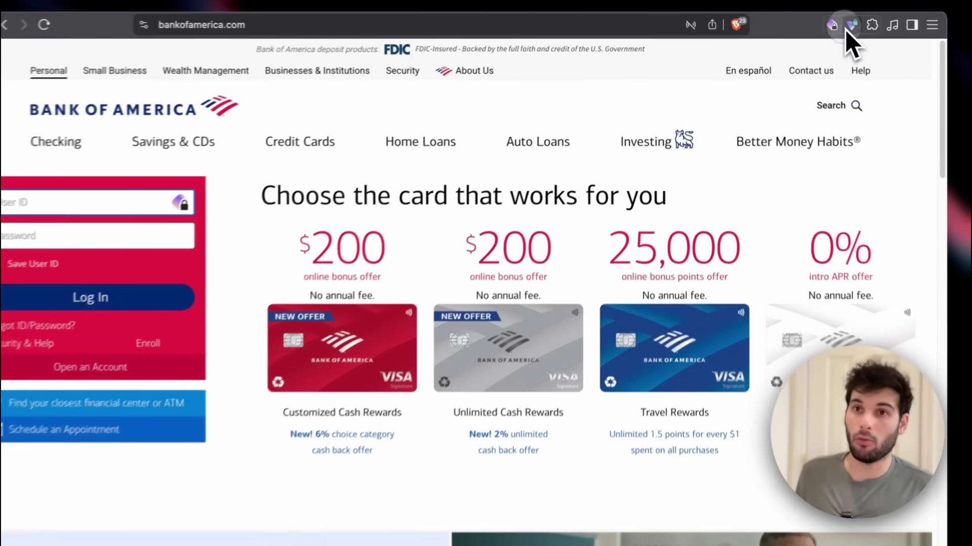
# Add bankofamerica.com to Proton VPN's split tunneling exclusions, then close the extension panel
pyautogui.click(827, 22)
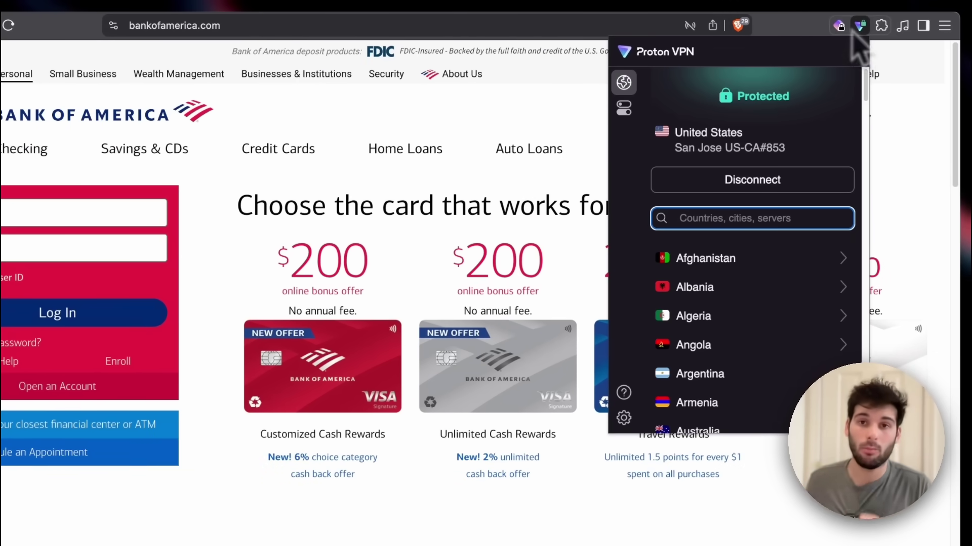
pyautogui.click(623, 110)
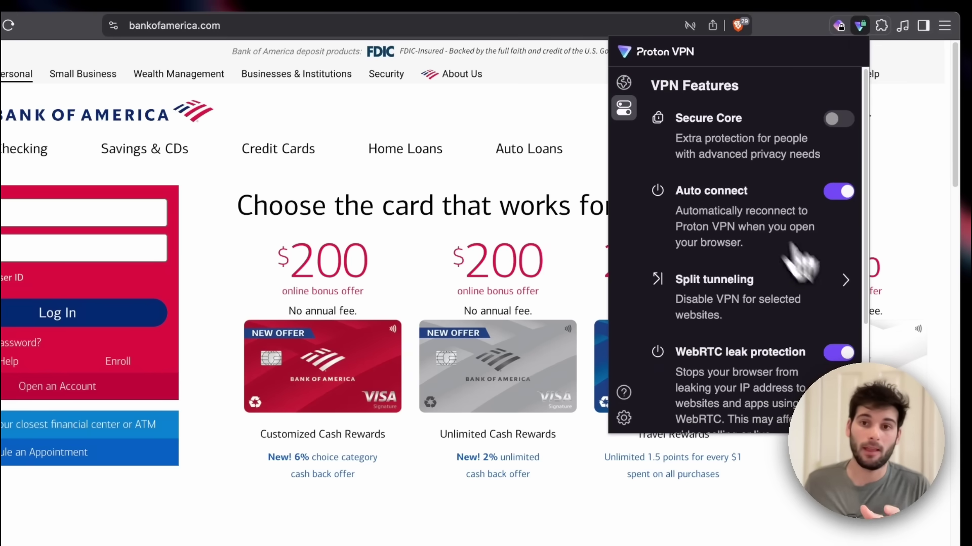
pyautogui.click(836, 292)
pyautogui.click(757, 161)
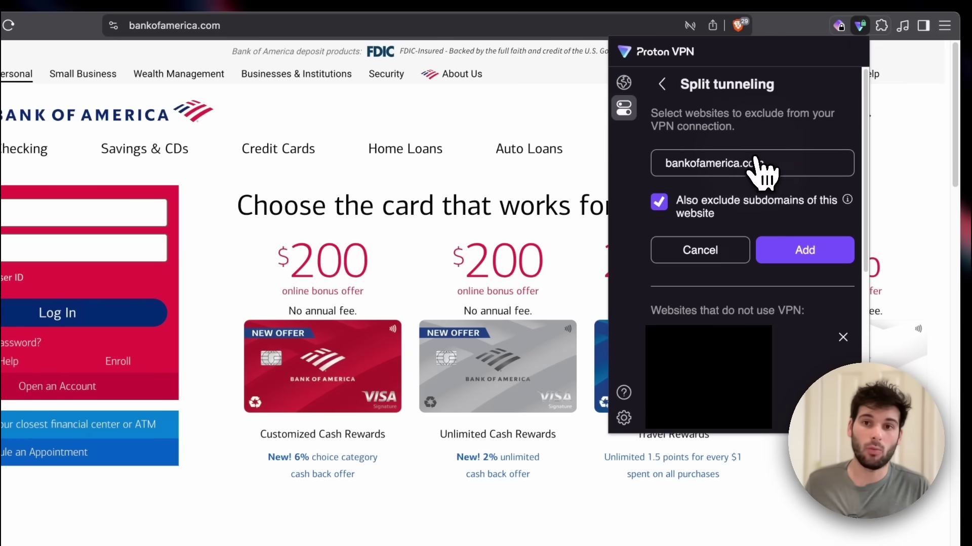
pyautogui.click(771, 235)
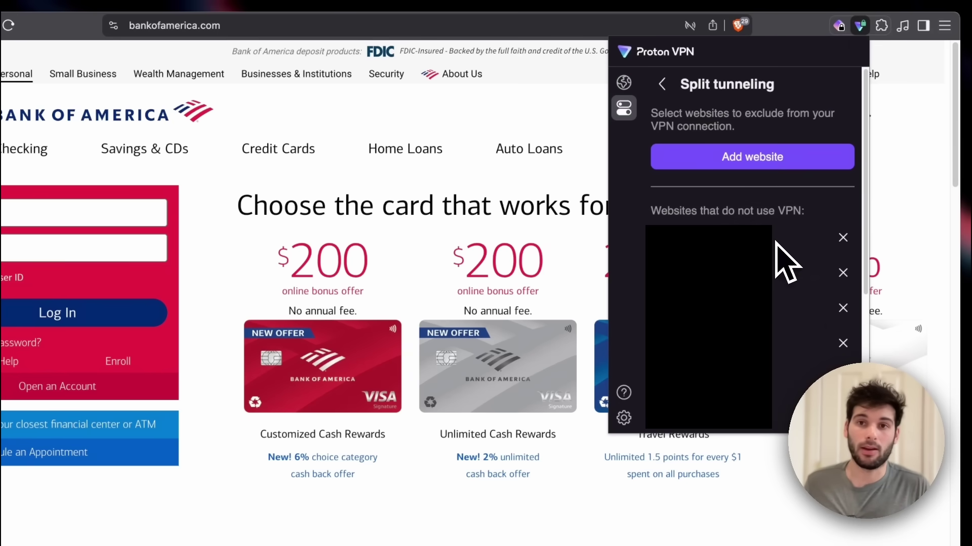
pyautogui.click(859, 26)
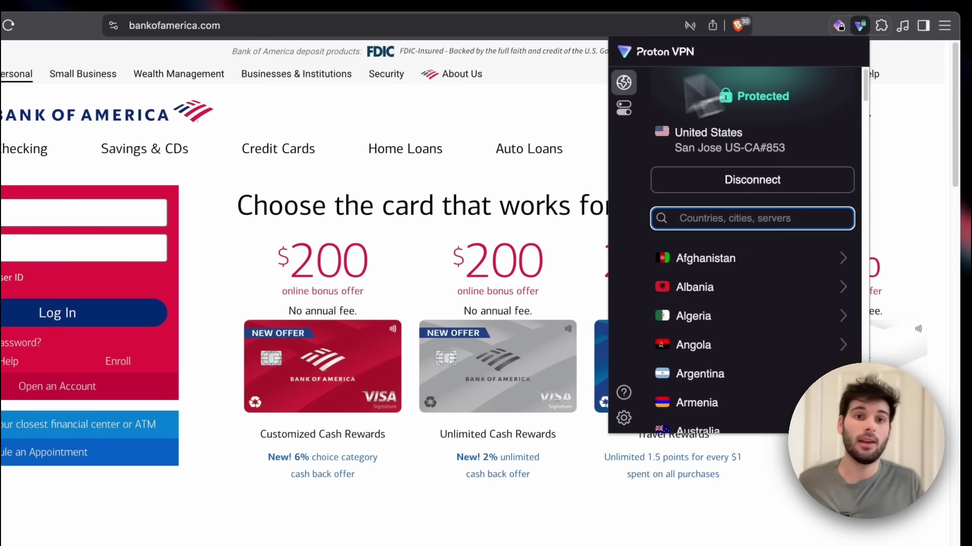
pyautogui.click(557, 117)
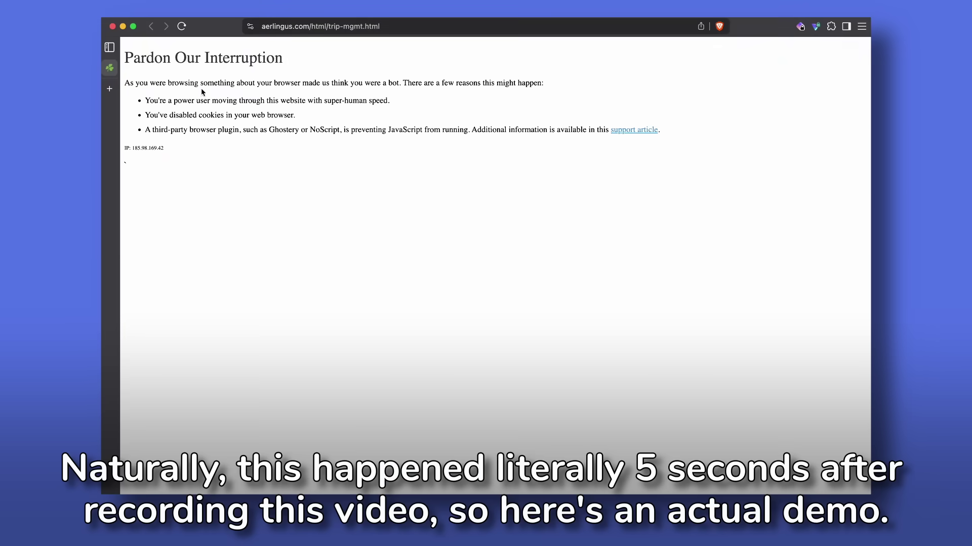
# Add aerlingus.com to Proton VPN's split tunneling exclusions
pyautogui.click(816, 27)
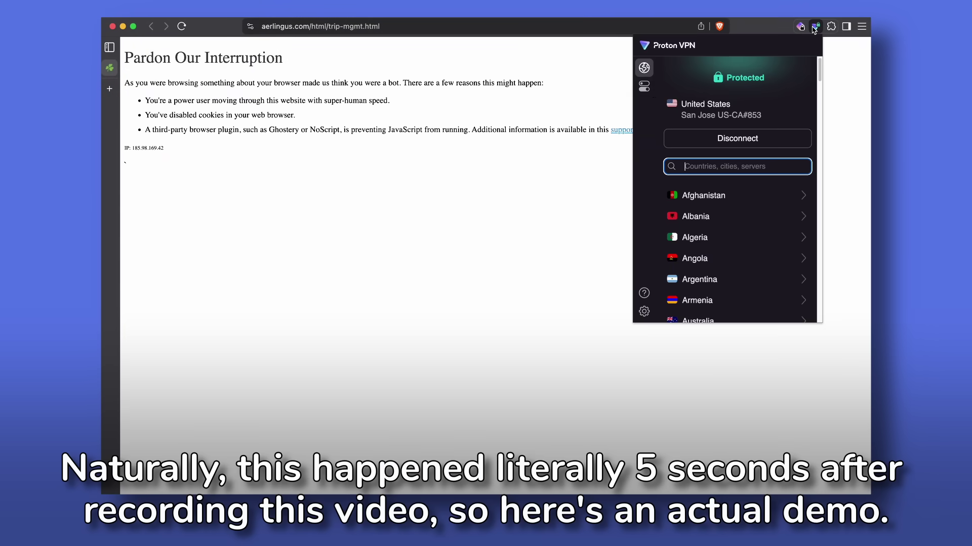
pyautogui.click(645, 87)
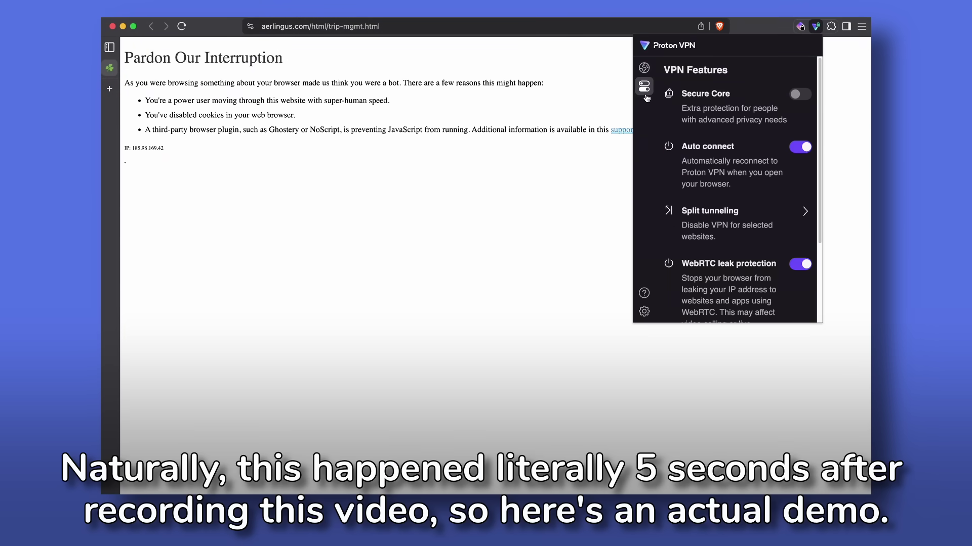
pyautogui.click(802, 215)
pyautogui.click(749, 120)
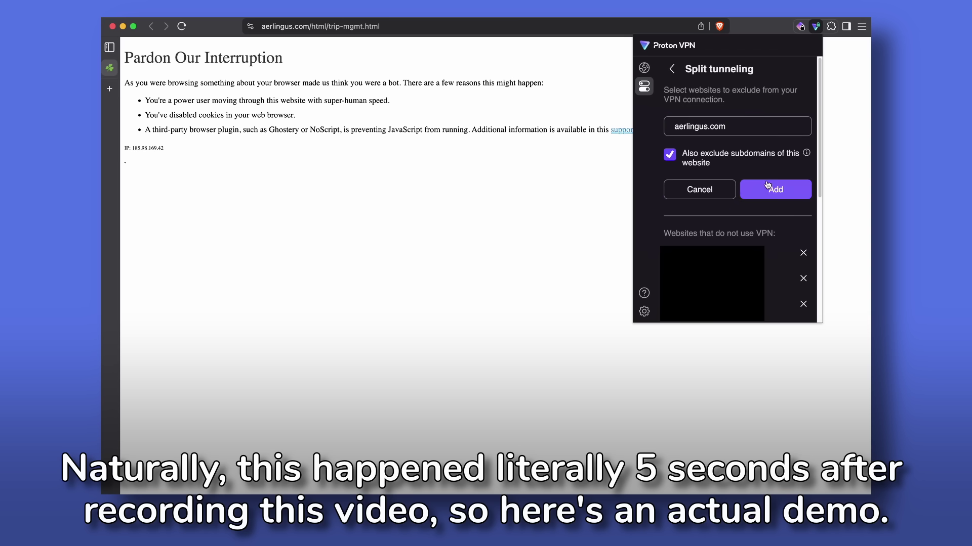
pyautogui.click(768, 185)
# Reload the blocked Aer Lingus page and recheck the Proton VPN connection status
pyautogui.click(530, 189)
pyautogui.press('super+r')
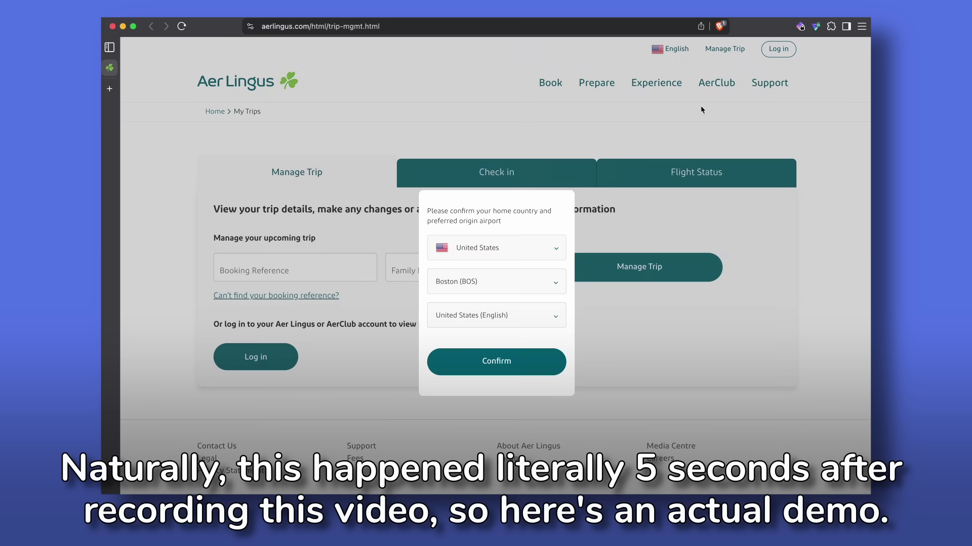
pyautogui.click(815, 27)
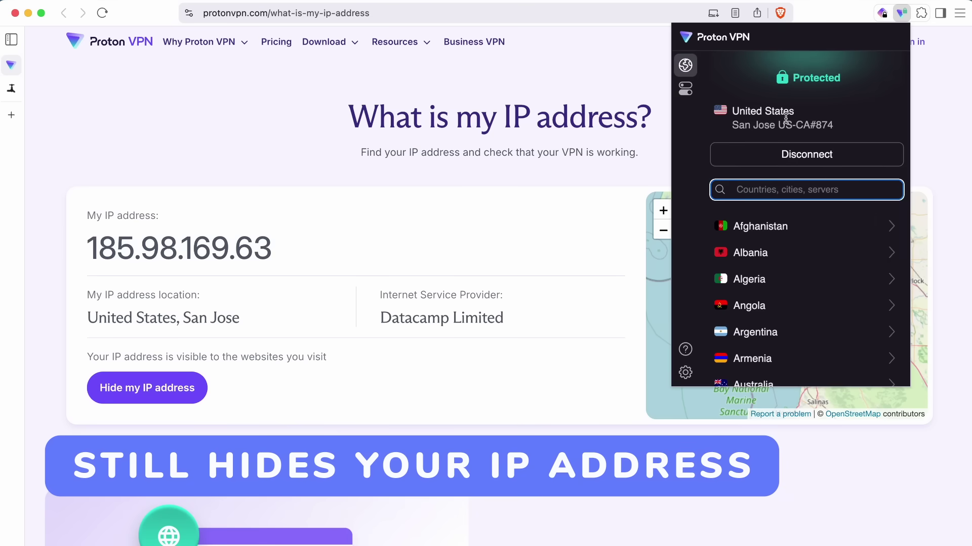
pyautogui.click(304, 210)
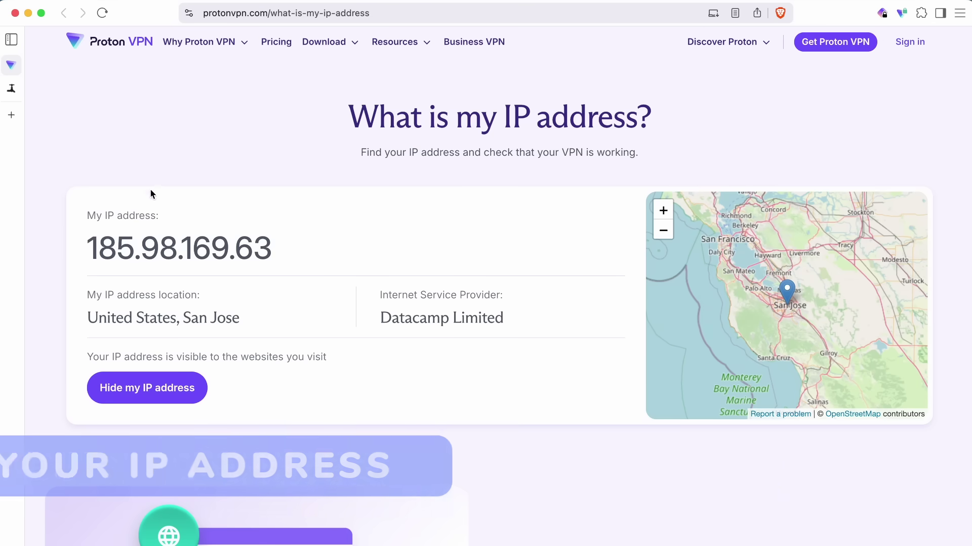
pyautogui.click(20, 90)
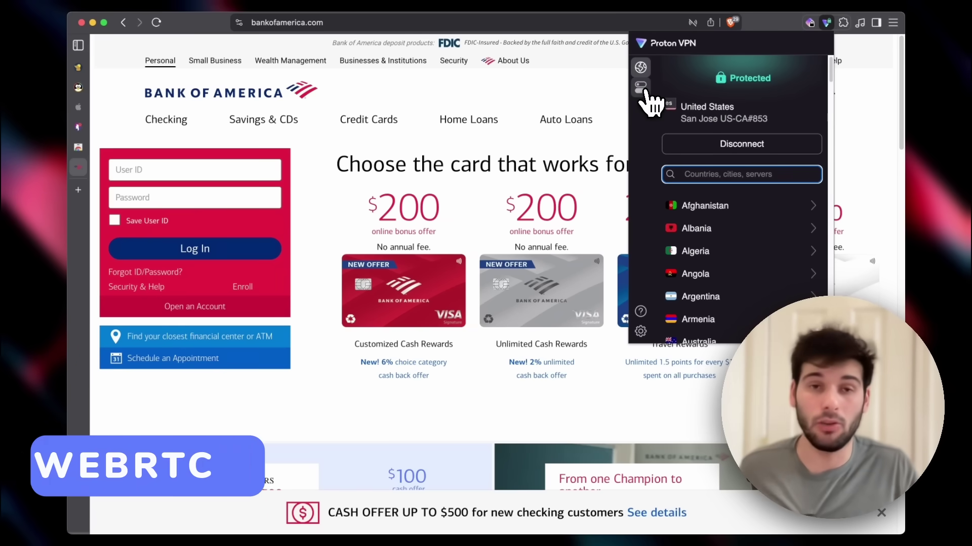
# Browse Proton VPN's features list, then return to the connection status and server list
pyautogui.click(641, 90)
pyautogui.scroll(-5, 776, 282)
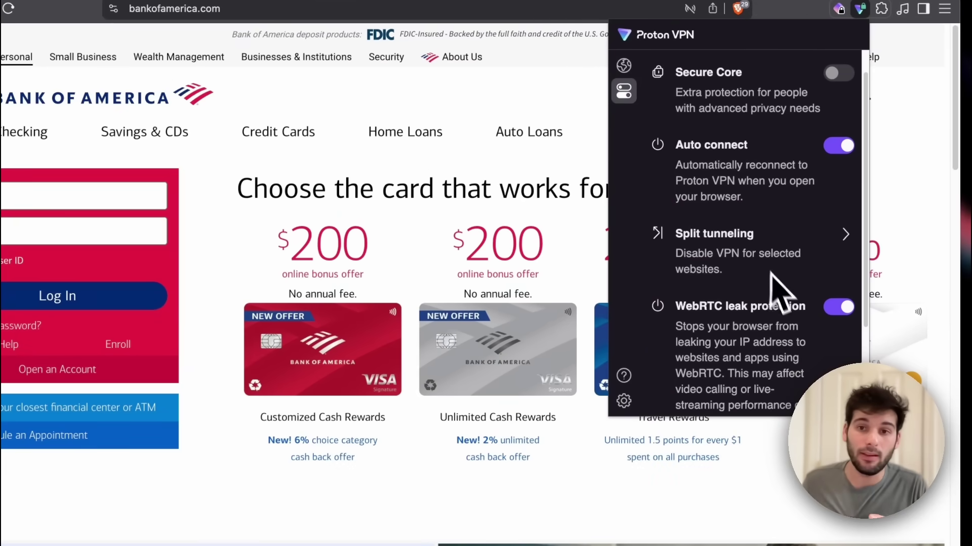
pyautogui.scroll(5, 793, 253)
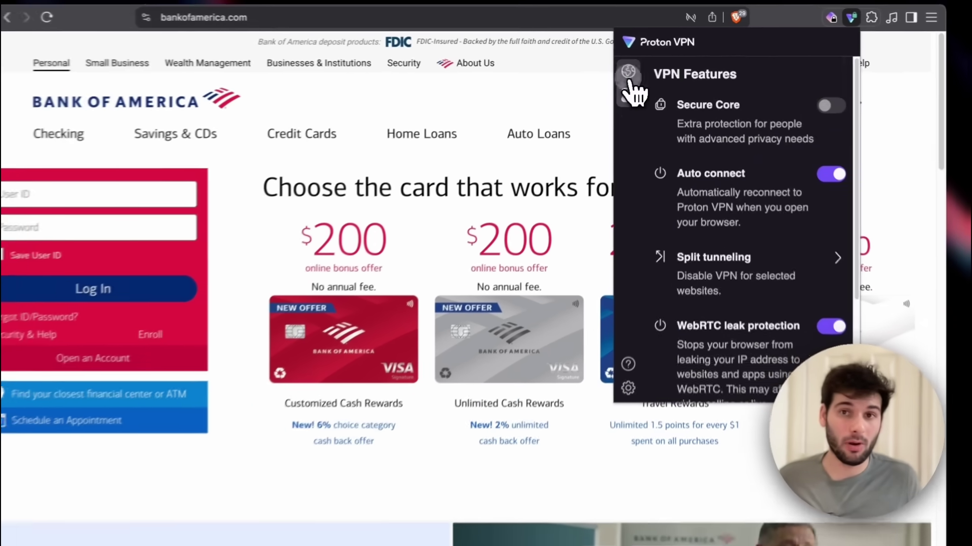
pyautogui.click(640, 67)
pyautogui.scroll(-5, 744, 191)
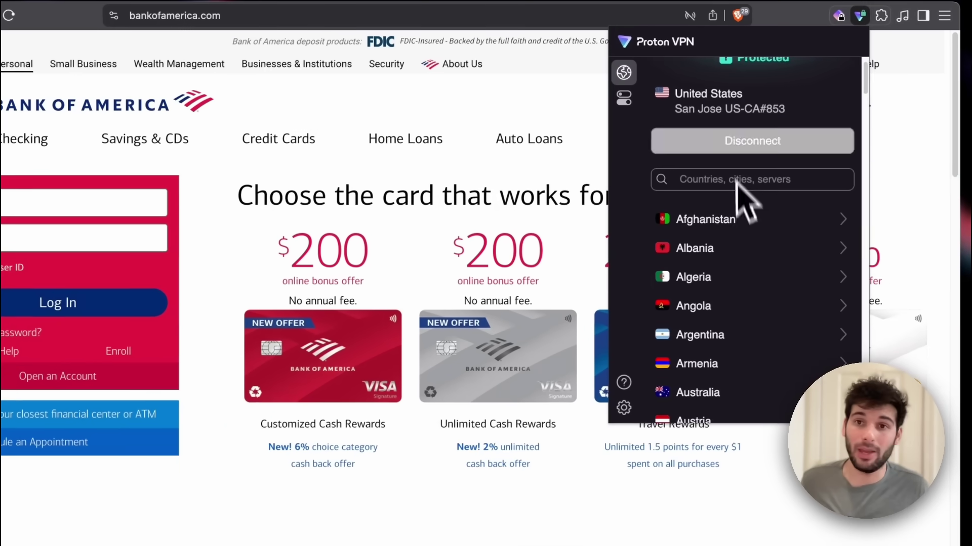
pyautogui.scroll(-15, 763, 213)
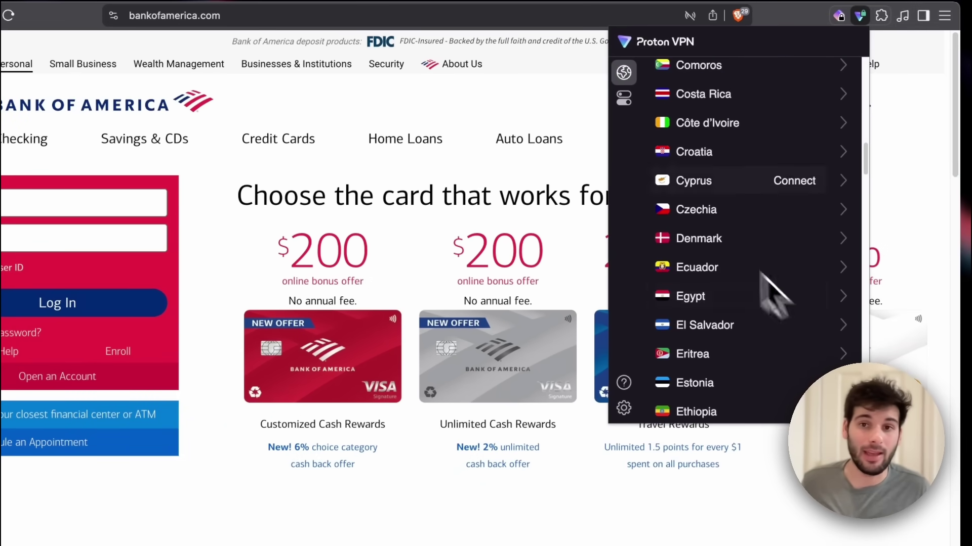
pyautogui.scroll(-20, 775, 294)
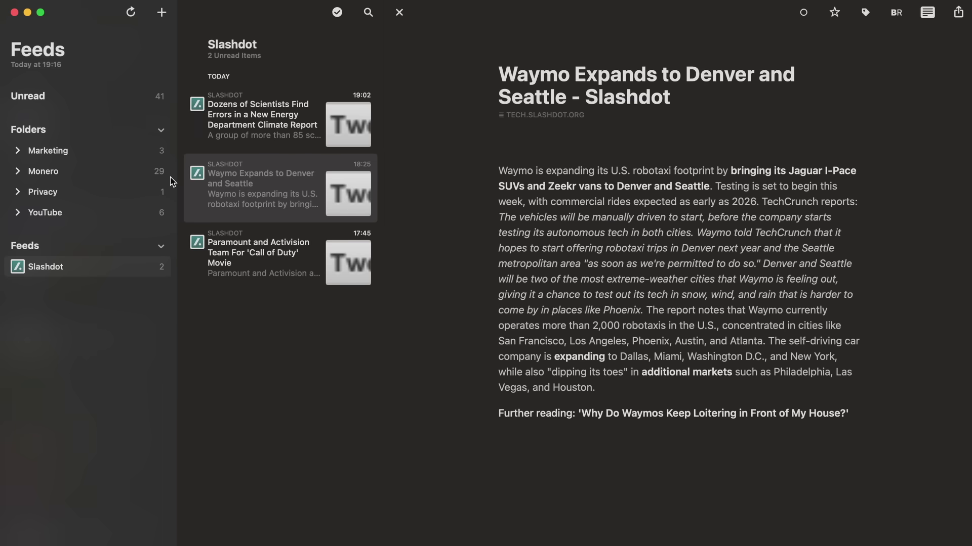
# Read the Google antitrust ruling article from the RSS reader's Privacy folder
pyautogui.click(141, 196)
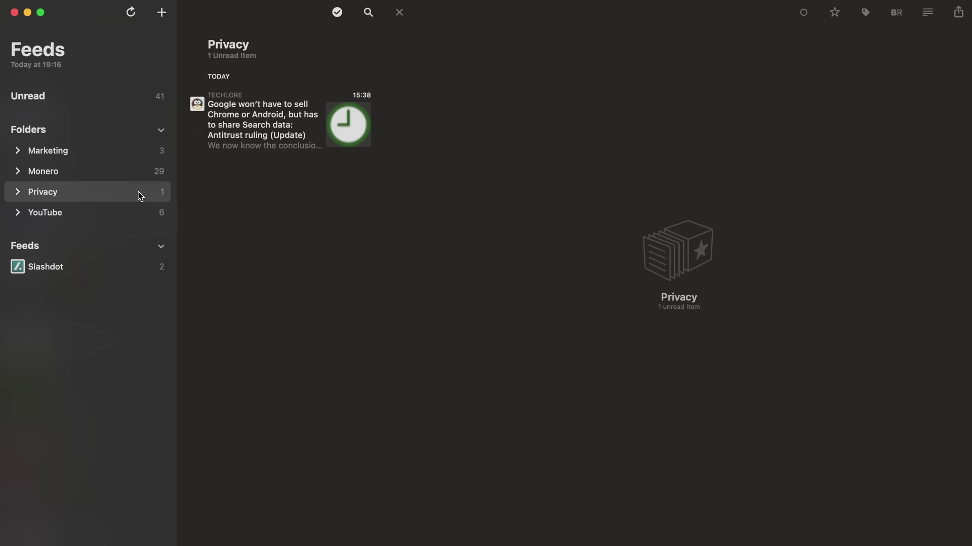
pyautogui.click(278, 141)
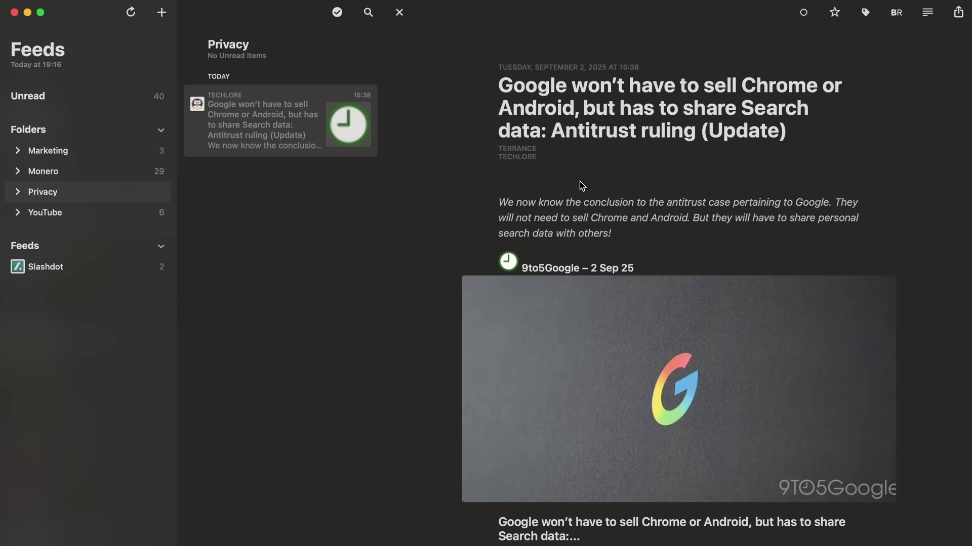
pyautogui.scroll(-10, 636, 259)
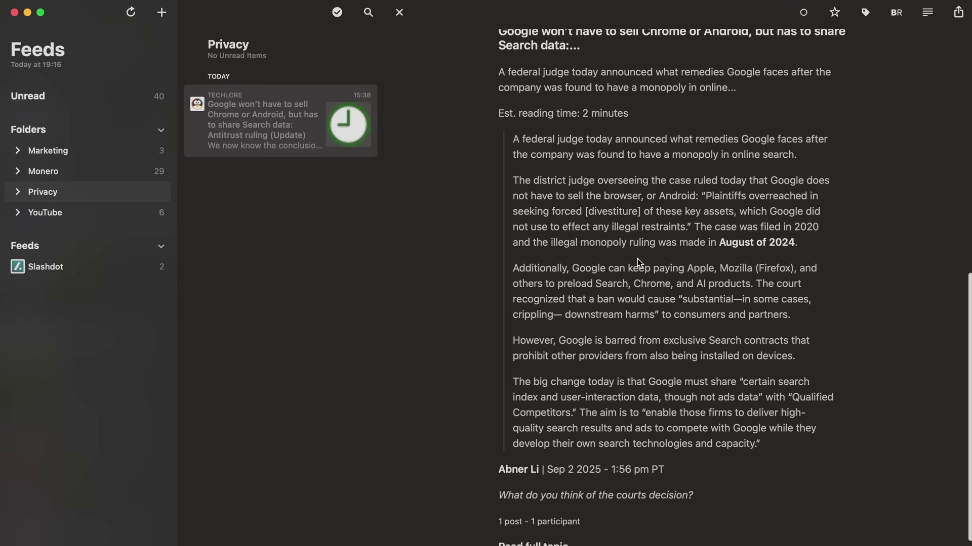
pyautogui.scroll(10, 639, 263)
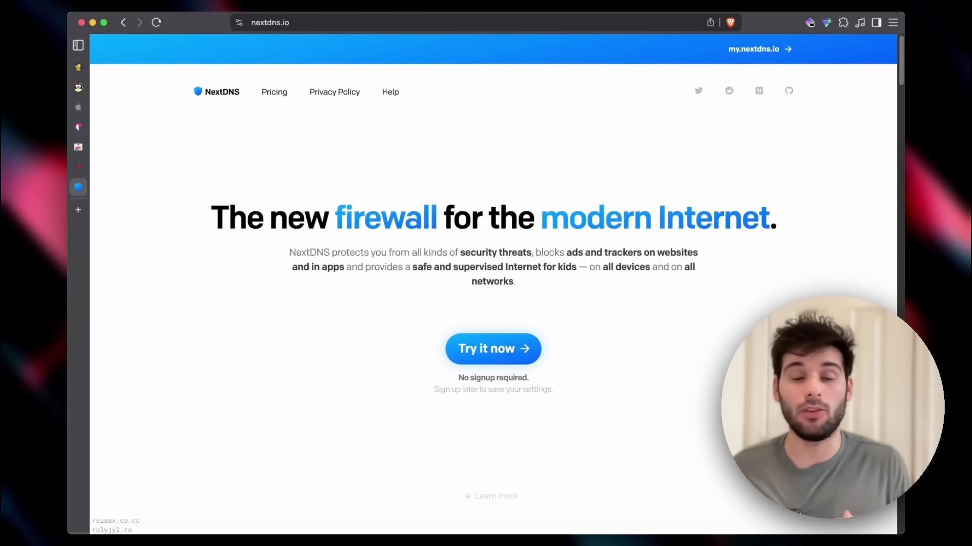
# Scroll the NextDNS homepage past Security to the Privacy section on blocking ads and trackers
pyautogui.scroll(-10, 476, 274)
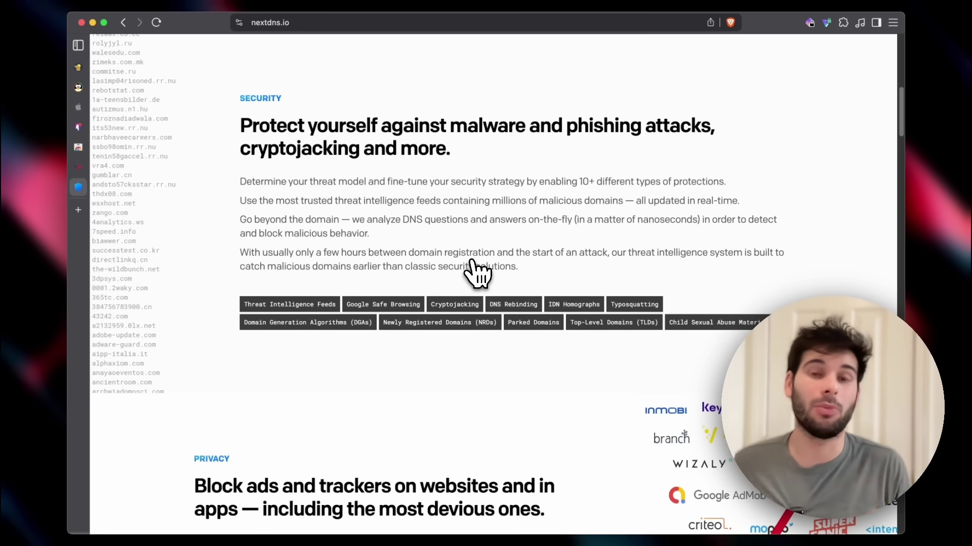
pyautogui.scroll(-5, 476, 274)
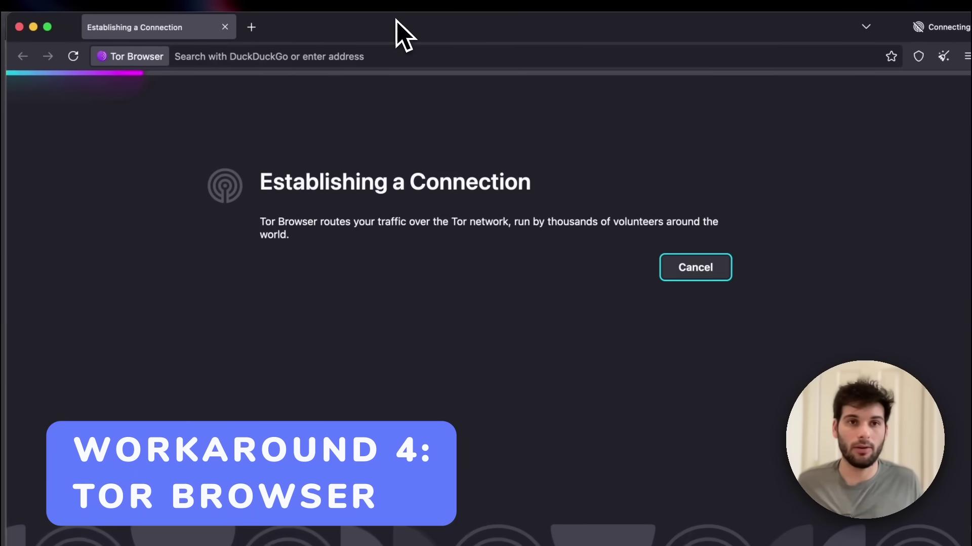
# Enlarge the Tor Browser window to fill the screen
pyautogui.doubleClick(394, 15)
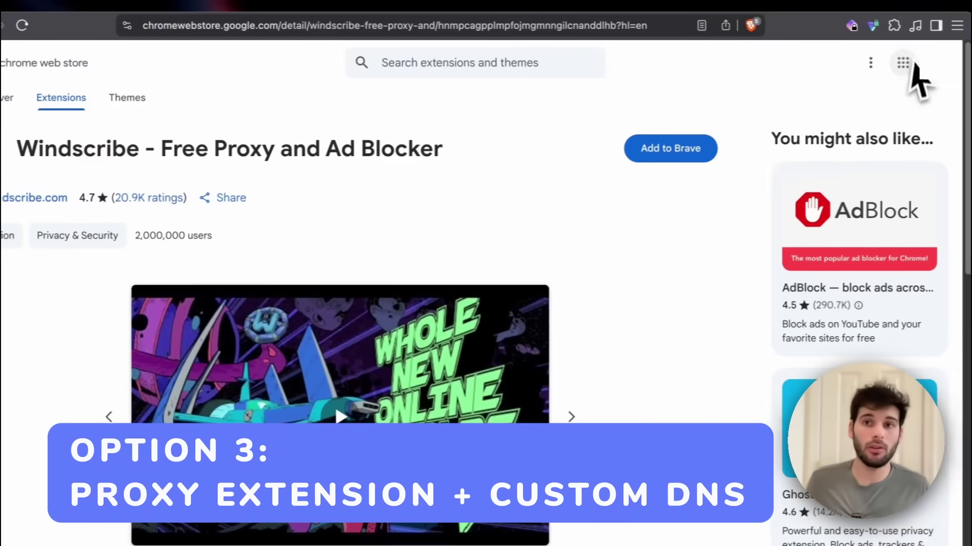
# Show the Windscribe extension's popup from Brave's toolbar
pyautogui.click(861, 25)
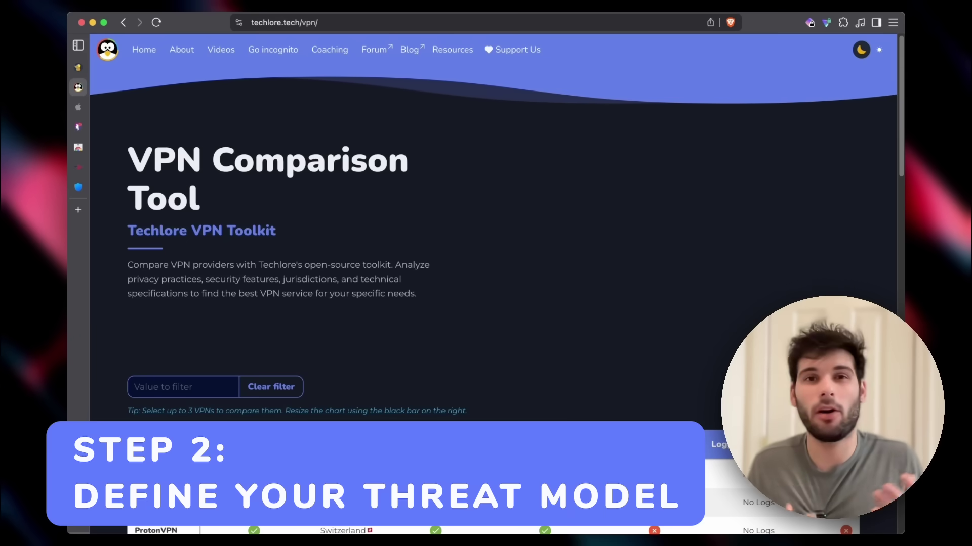
pyautogui.scroll(-3, 486, 283)
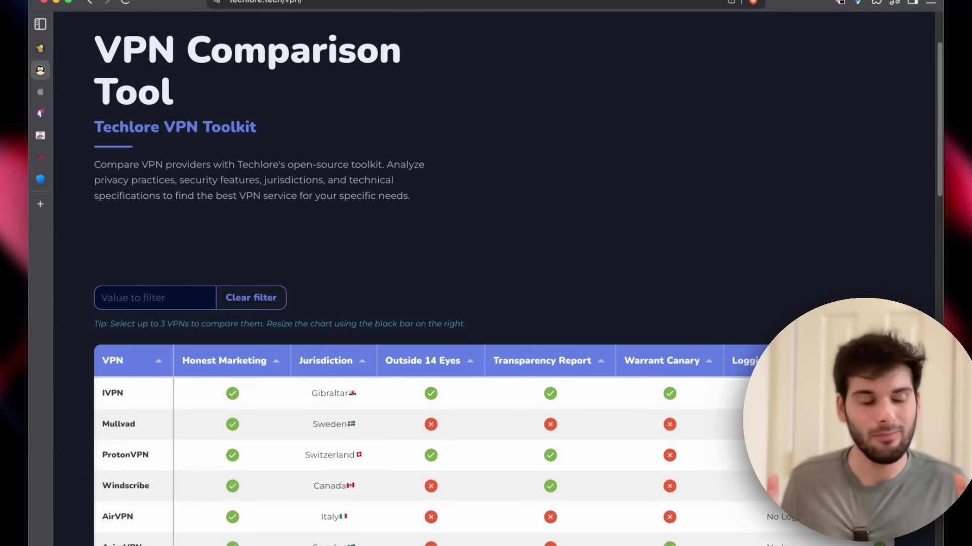
# Mark IVPN, Mullvad and ProtonVPN in the Techlore chart and compare them side by side
pyautogui.scroll(-5, 318, 108)
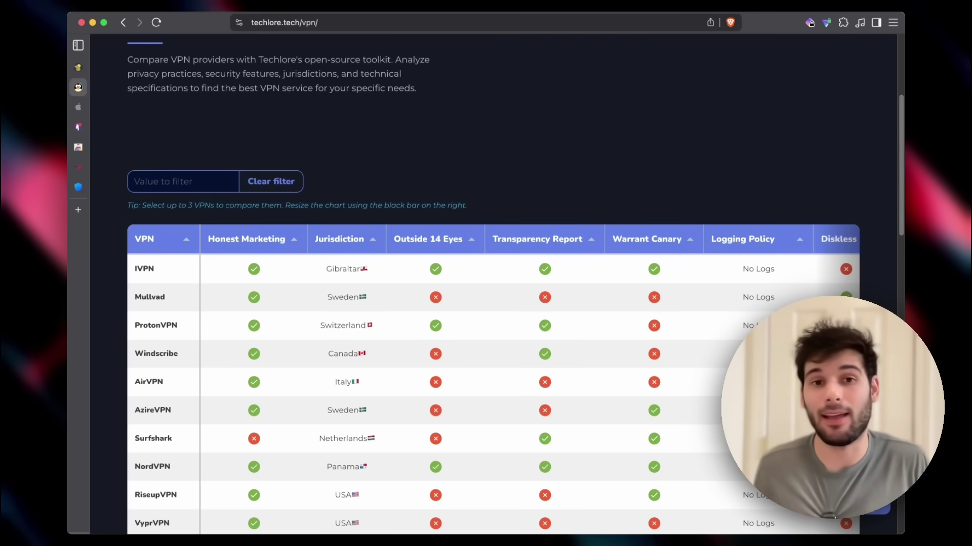
pyautogui.scroll(-5, 329, 130)
pyautogui.scroll(2, 278, 169)
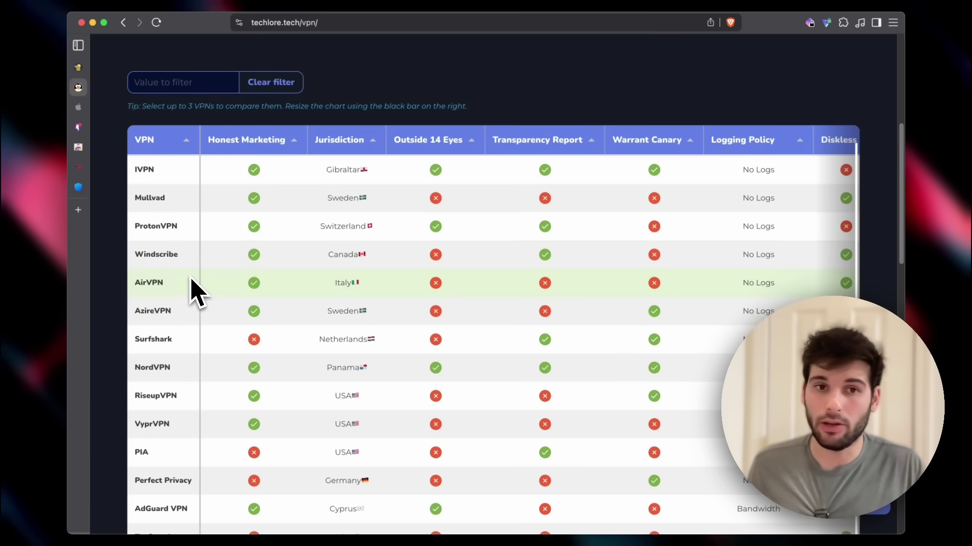
pyautogui.hscroll(15, 451, 228)
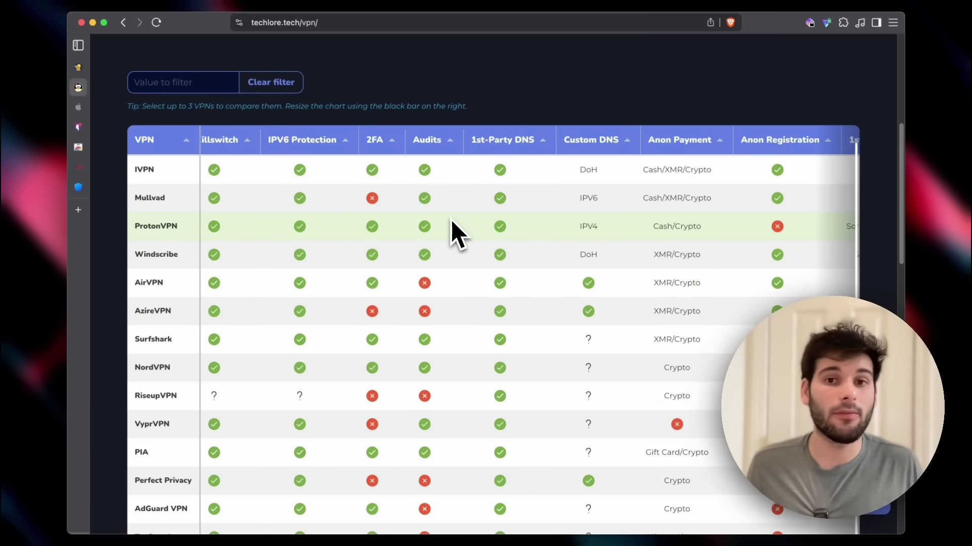
pyautogui.hscroll(5, 455, 223)
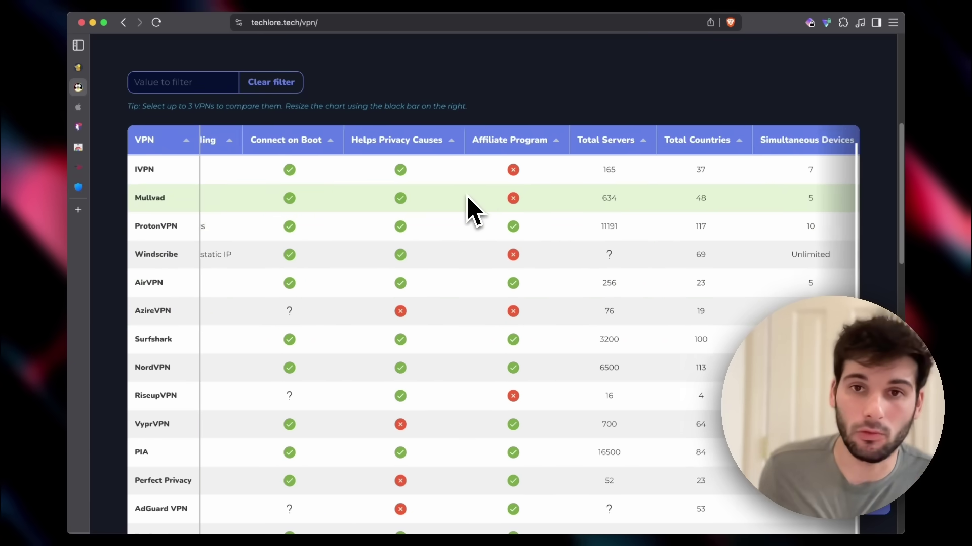
pyautogui.click(471, 169)
pyautogui.click(470, 198)
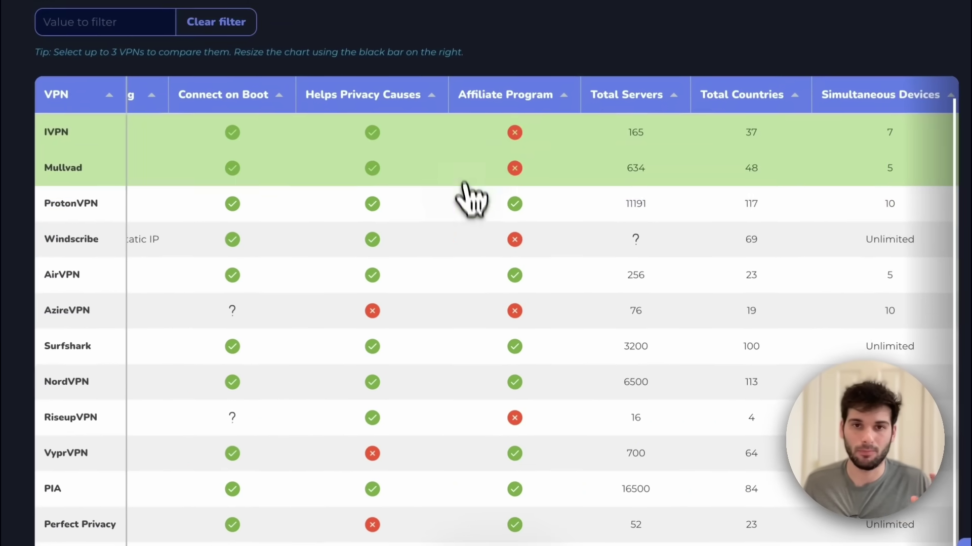
pyautogui.click(473, 226)
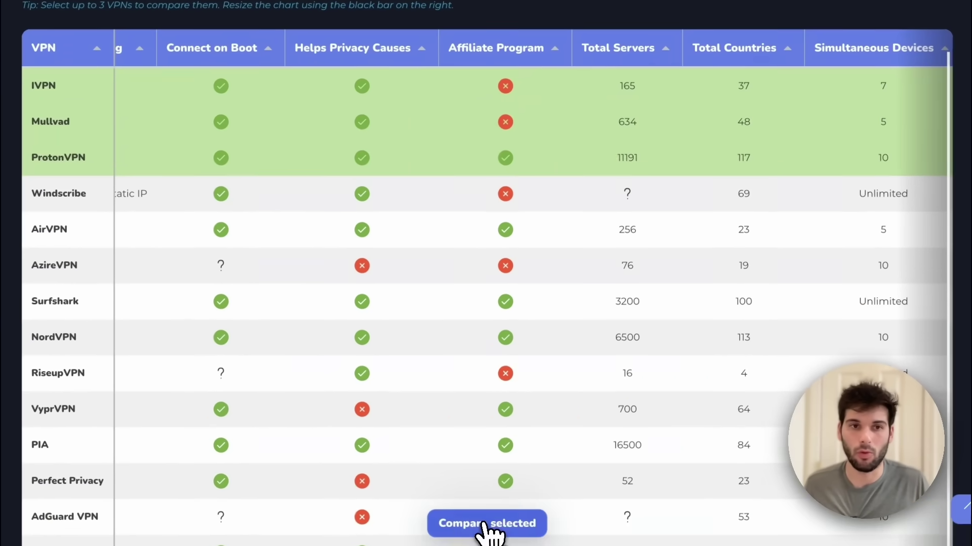
pyautogui.click(485, 524)
pyautogui.scroll(-10, 582, 243)
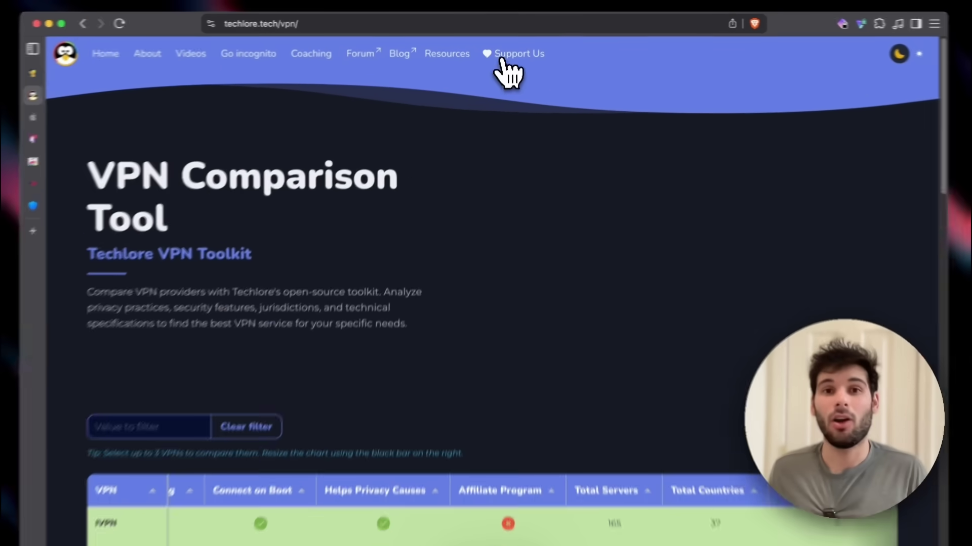
# Go to Techlore's Support Us page and scroll to its Paid Support Methods section
pyautogui.click(502, 51)
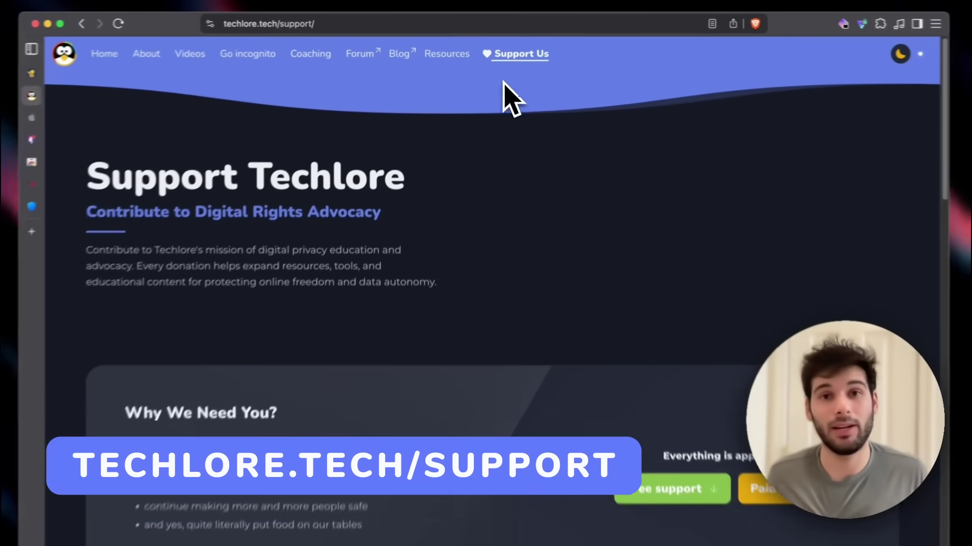
pyautogui.scroll(-10, 479, 247)
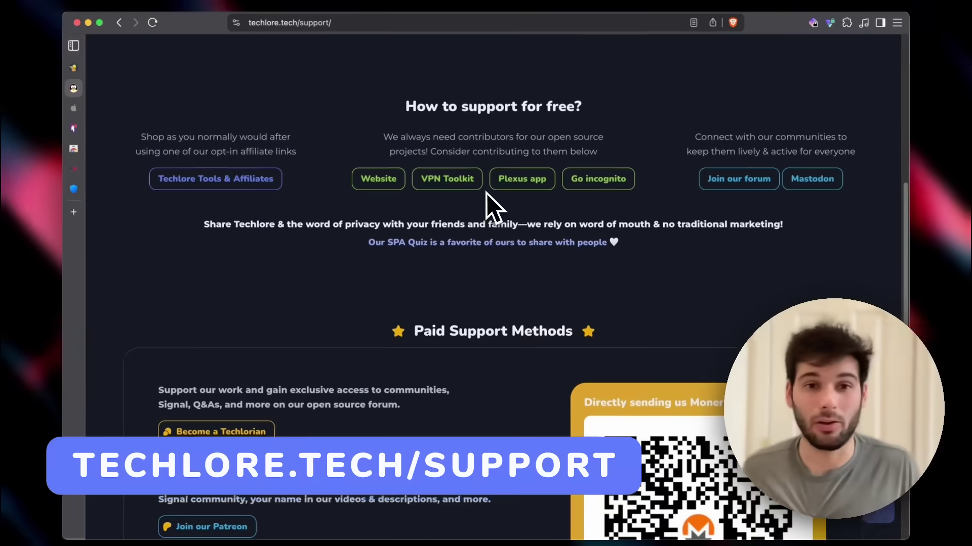
pyautogui.scroll(-6, 487, 197)
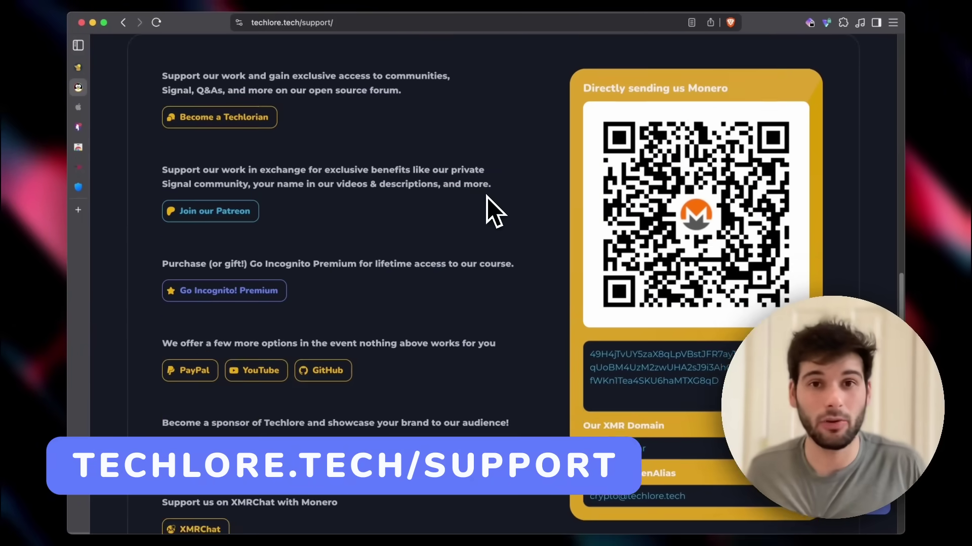
pyautogui.scroll(1, 487, 196)
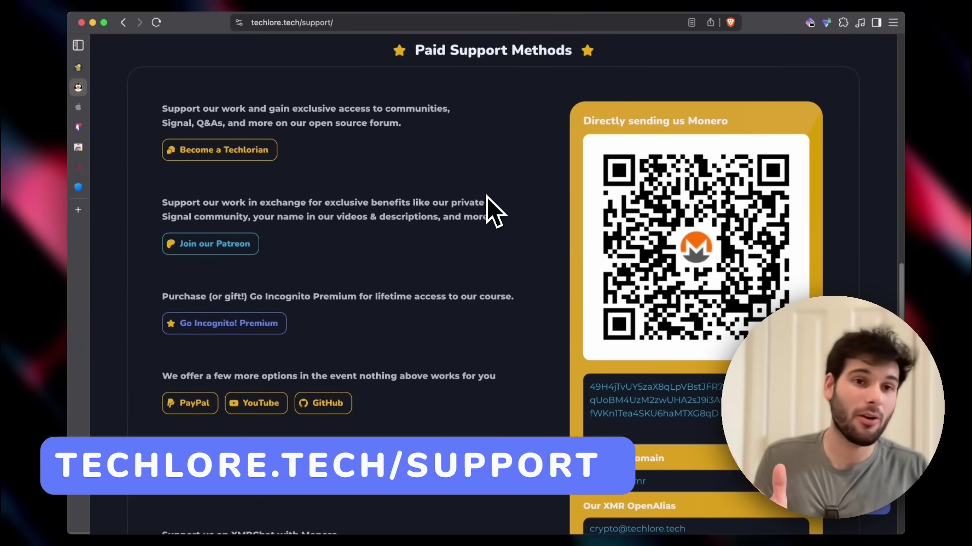